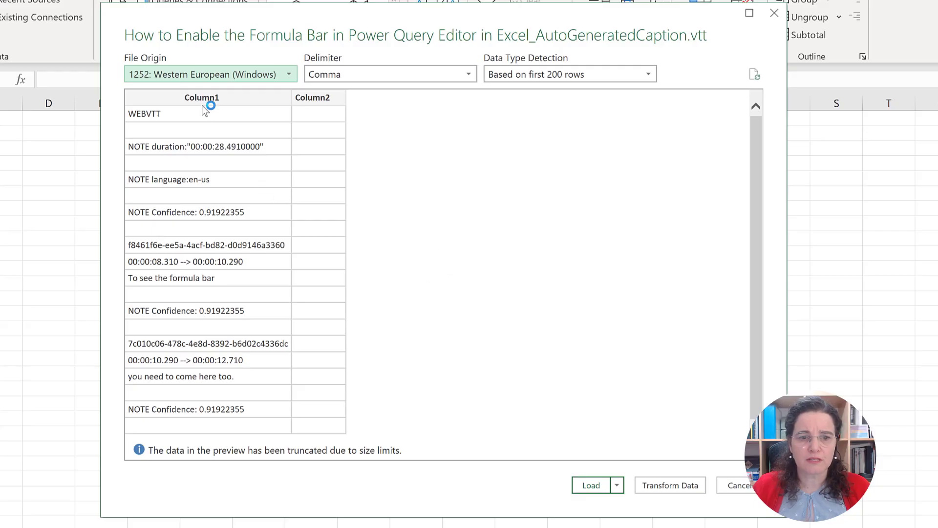
Step: Load the caption file into Power Query Editor as a two-column text query and review its rows
{"action": "left_click", "coordinate": [664, 486]}
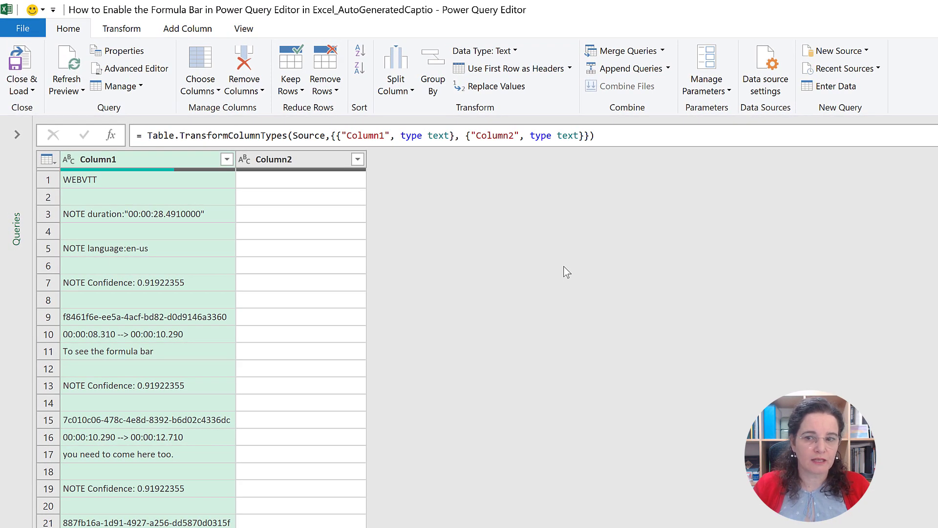
{"action": "scroll", "coordinate": [272, 253], "scroll_direction": "down", "scroll_amount": 6}
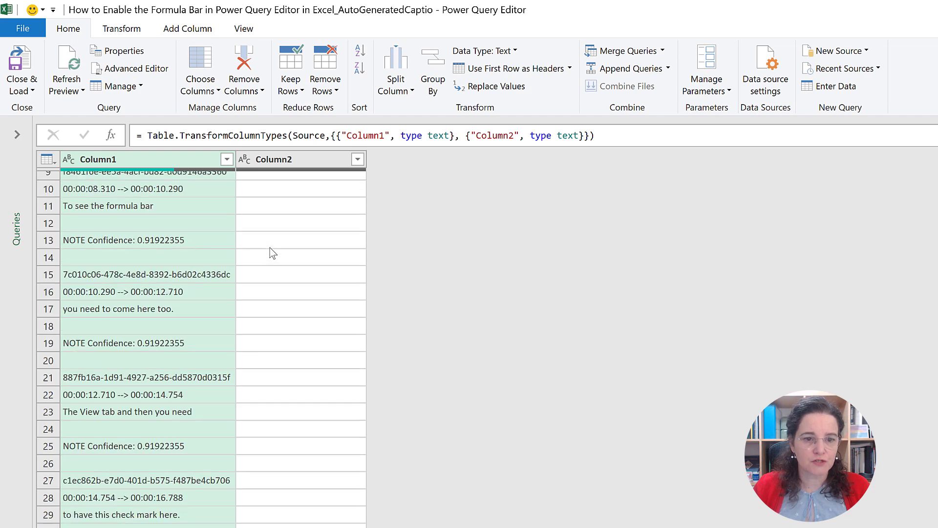
{"action": "scroll", "coordinate": [272, 253], "scroll_direction": "down", "scroll_amount": 3}
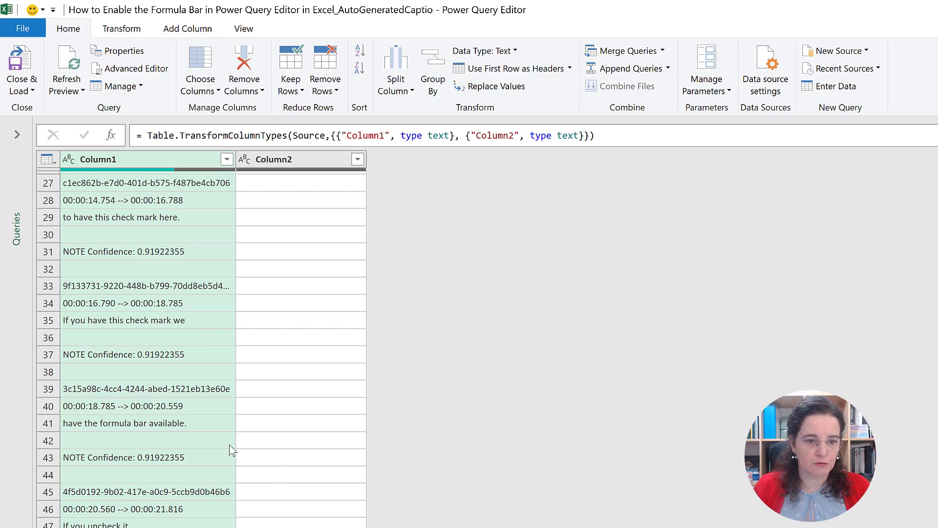
{"action": "scroll", "coordinate": [222, 425], "scroll_direction": "up", "scroll_amount": 9}
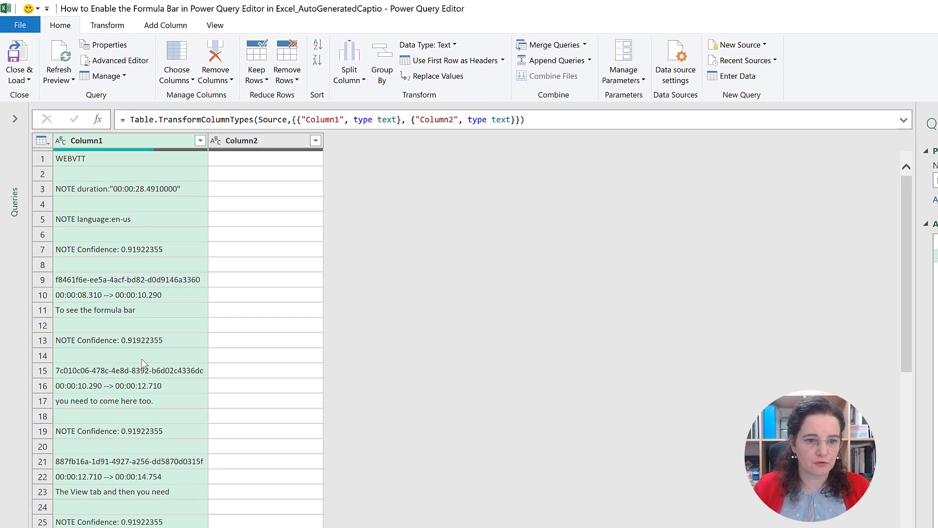
{"action": "scroll", "coordinate": [122, 312], "scroll_direction": "down", "scroll_amount": 9}
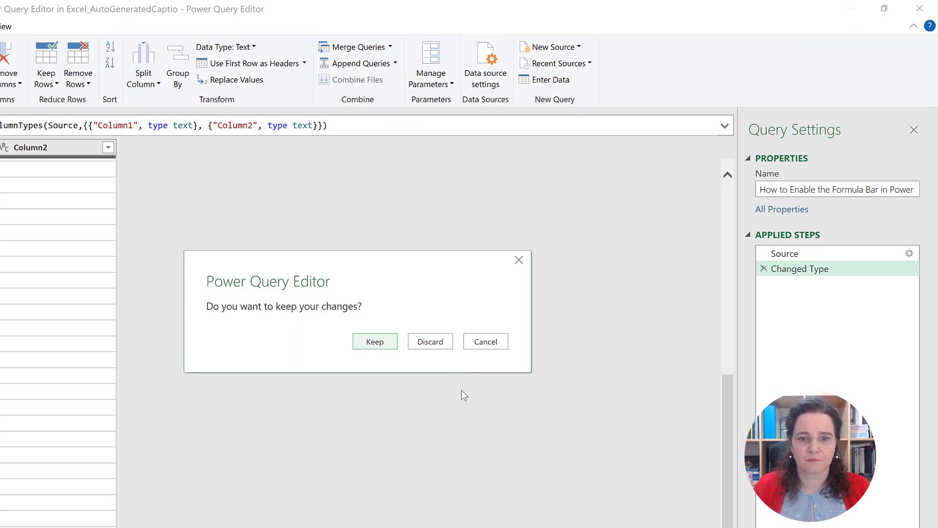
Step: Discard the first query and import N0010-Copy Query to another book v2_AutoGeneratedCaption.vtt from Text/CSV using All Files
{"action": "left_click", "coordinate": [427, 348]}
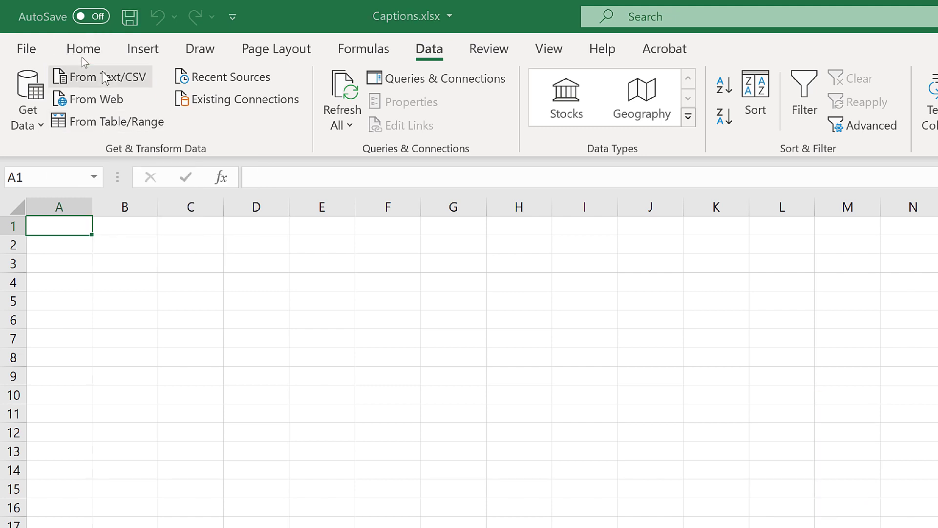
{"action": "left_click", "coordinate": [104, 76]}
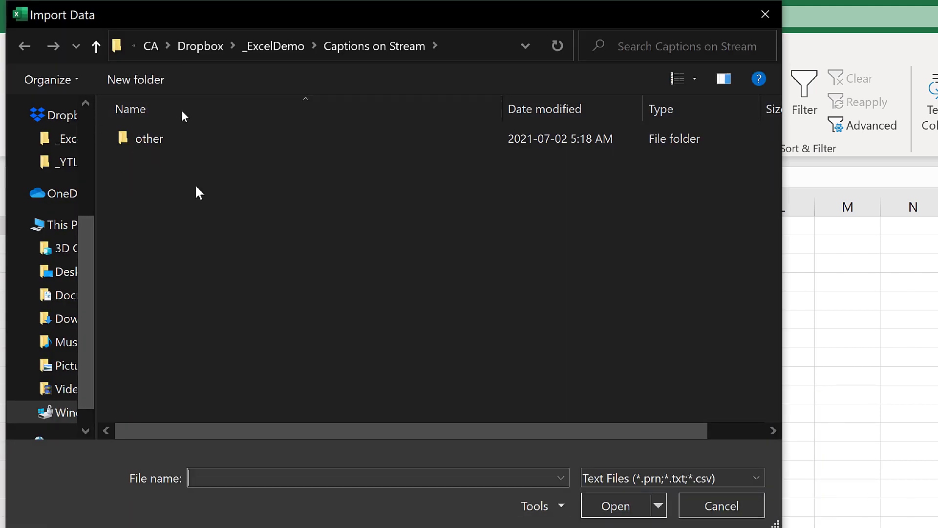
{"action": "left_click", "coordinate": [670, 482]}
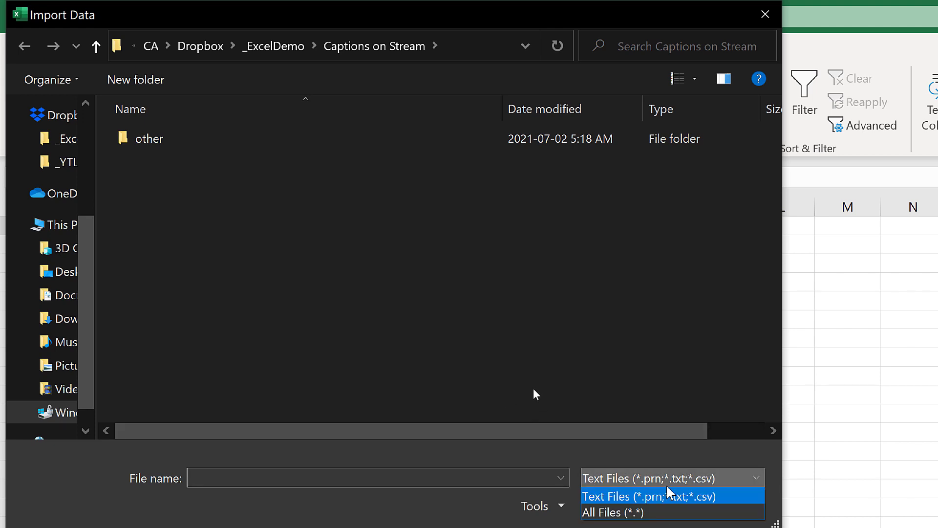
{"action": "left_click", "coordinate": [669, 511]}
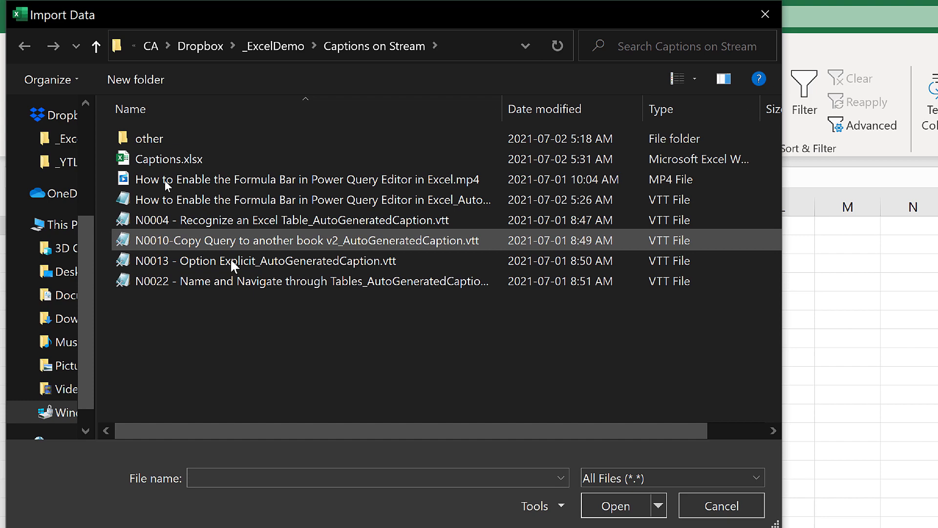
{"action": "left_click", "coordinate": [210, 242]}
{"action": "left_click", "coordinate": [212, 244]}
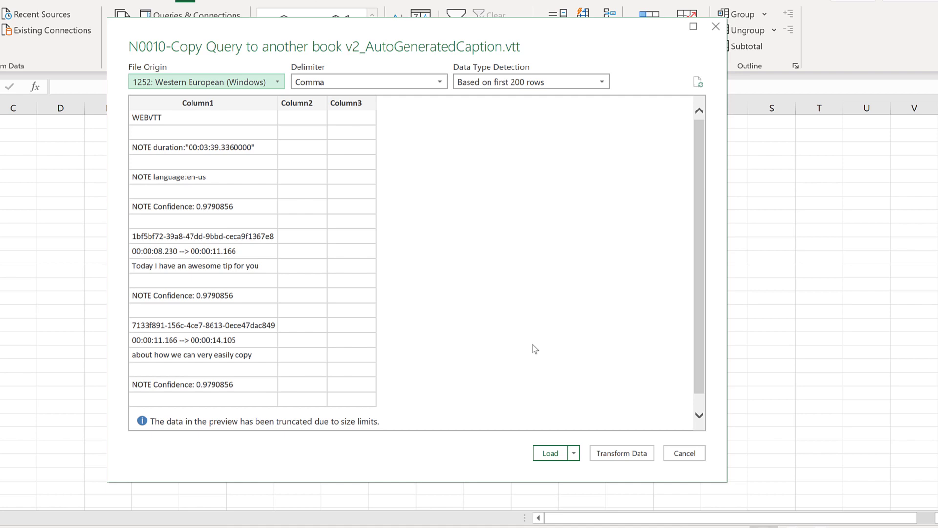
Step: Open the N0010 caption preview in Power Query Editor and scroll through its Column1–Column3 text rows
{"action": "left_click", "coordinate": [607, 453]}
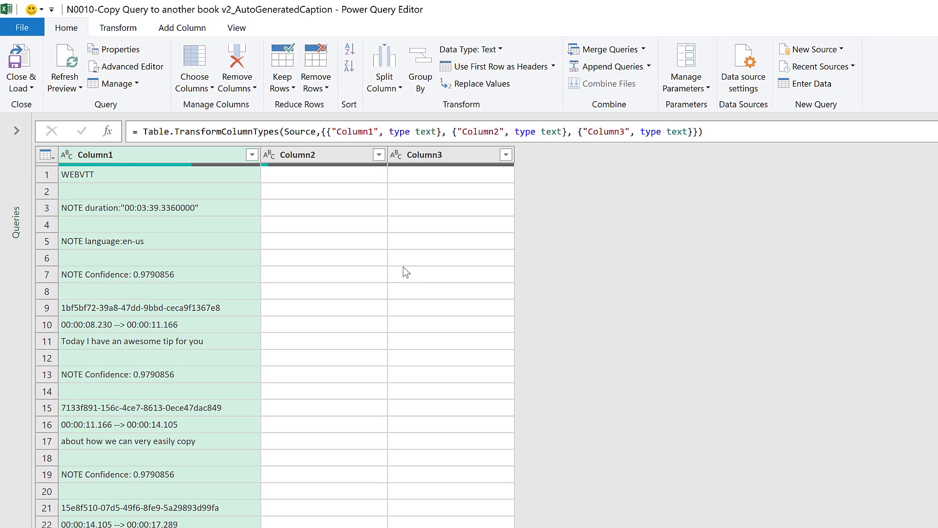
{"action": "scroll", "coordinate": [364, 245], "scroll_direction": "down", "scroll_amount": 13}
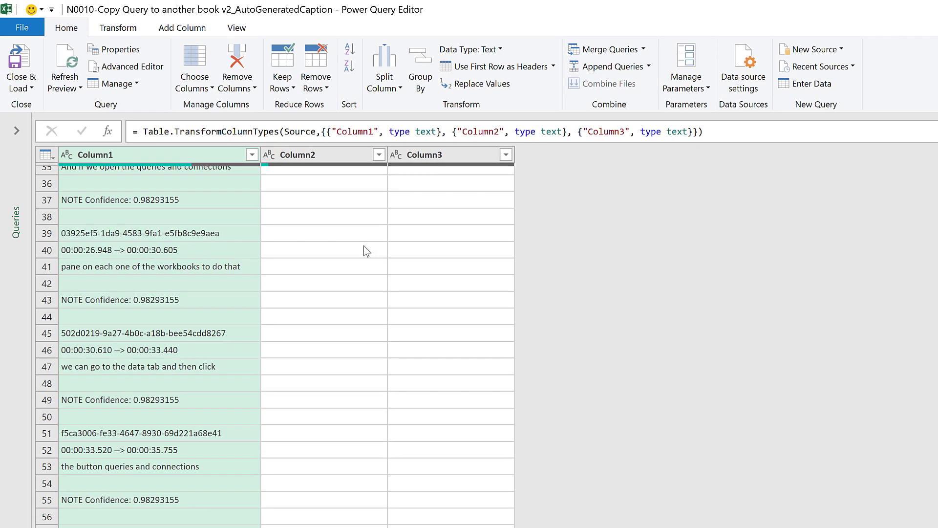
{"action": "scroll", "coordinate": [364, 246], "scroll_direction": "down", "scroll_amount": 12}
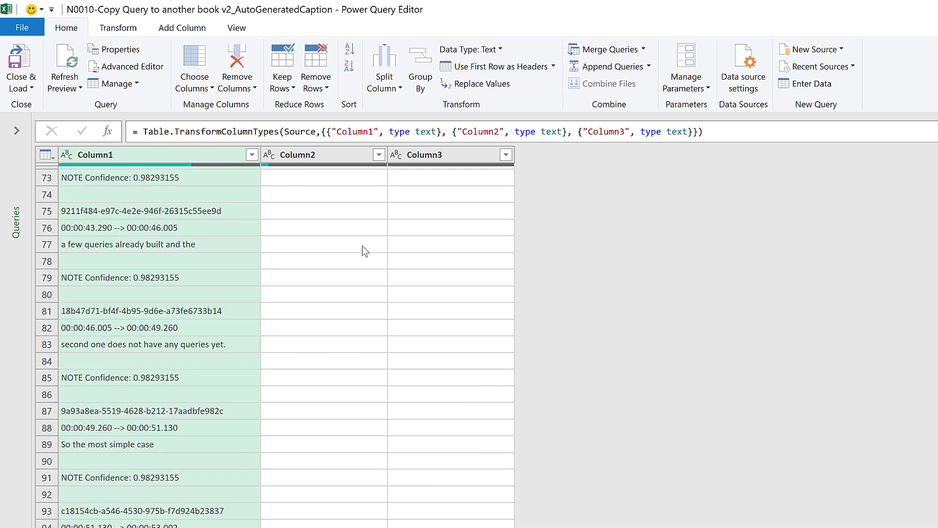
{"action": "scroll", "coordinate": [362, 245], "scroll_direction": "down", "scroll_amount": 11}
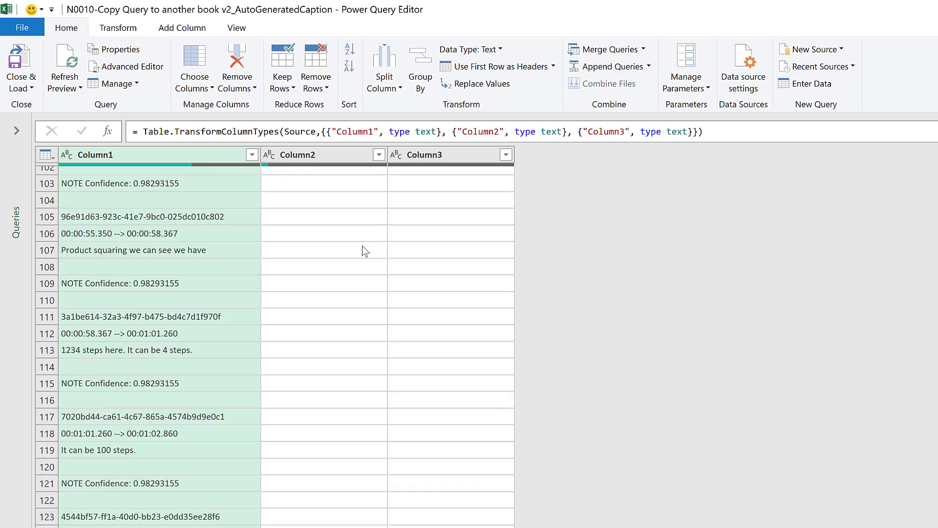
{"action": "scroll", "coordinate": [363, 246], "scroll_direction": "up", "scroll_amount": 6}
{"action": "scroll", "coordinate": [362, 245], "scroll_direction": "down", "scroll_amount": 8}
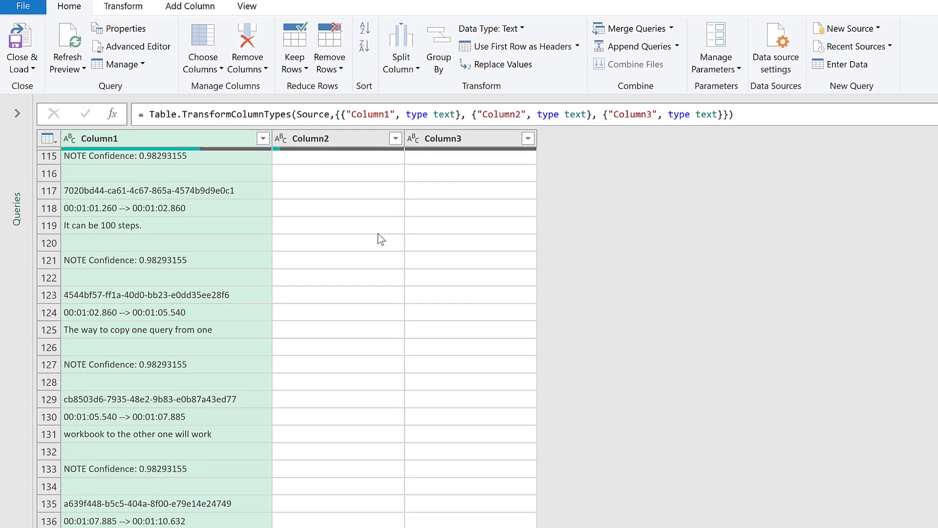
{"action": "scroll", "coordinate": [377, 234], "scroll_direction": "down", "scroll_amount": 8}
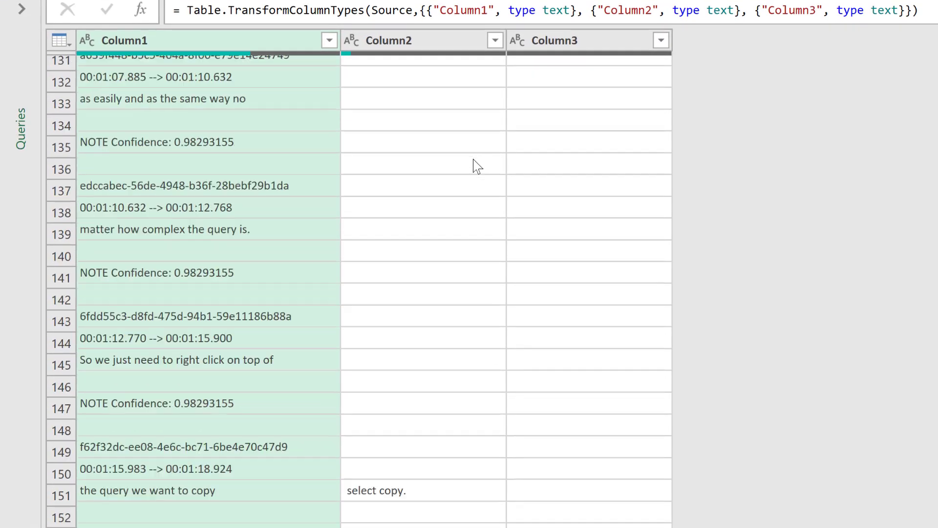
{"action": "scroll", "coordinate": [477, 166], "scroll_direction": "down", "scroll_amount": 1}
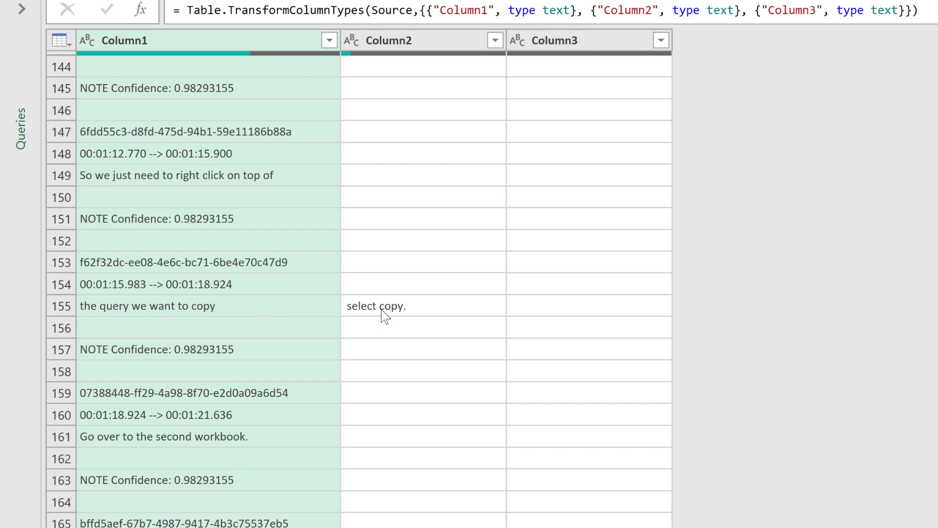
{"action": "scroll", "coordinate": [459, 311], "scroll_direction": "down", "scroll_amount": 6}
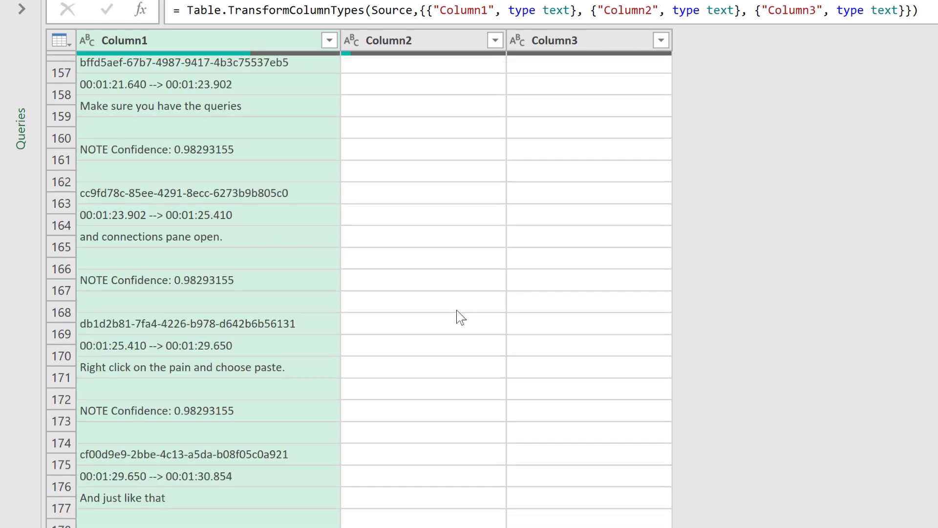
{"action": "scroll", "coordinate": [457, 311], "scroll_direction": "down", "scroll_amount": 9}
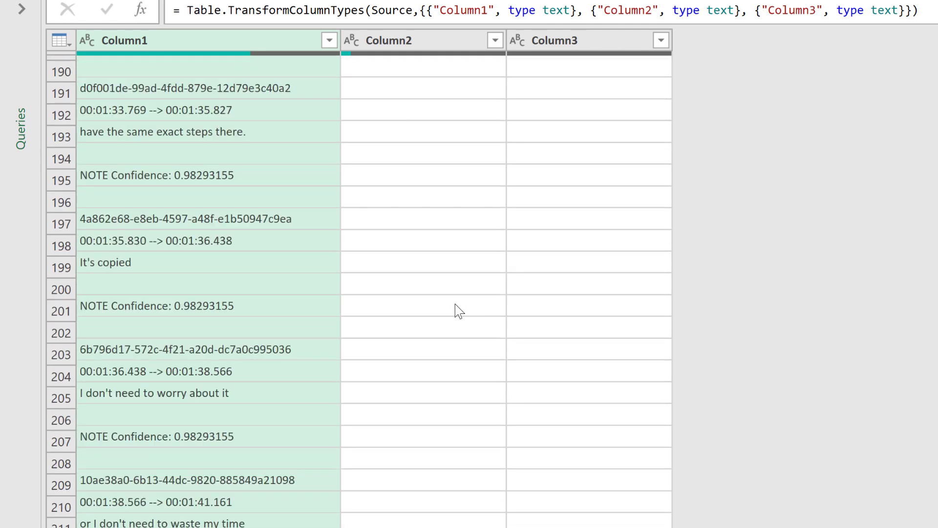
{"action": "scroll", "coordinate": [456, 305], "scroll_direction": "down", "scroll_amount": 7}
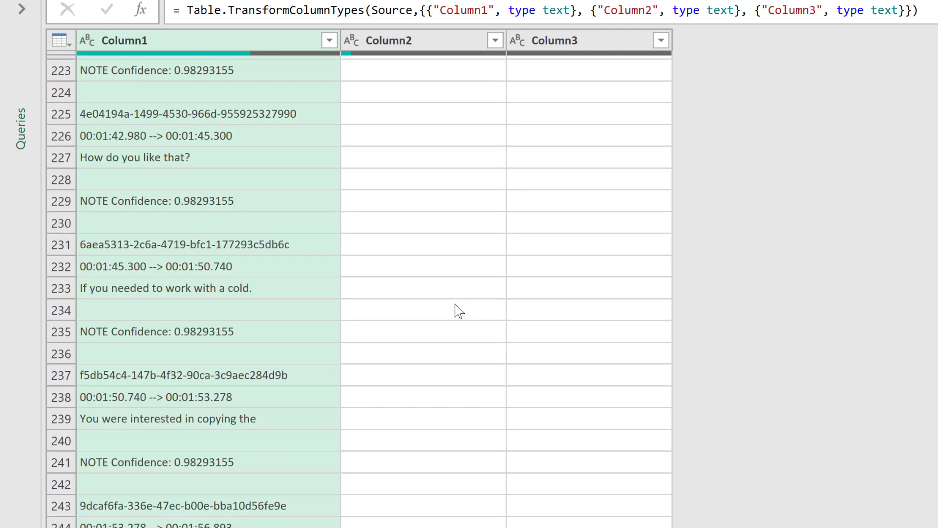
{"action": "scroll", "coordinate": [455, 305], "scroll_direction": "down", "scroll_amount": 2}
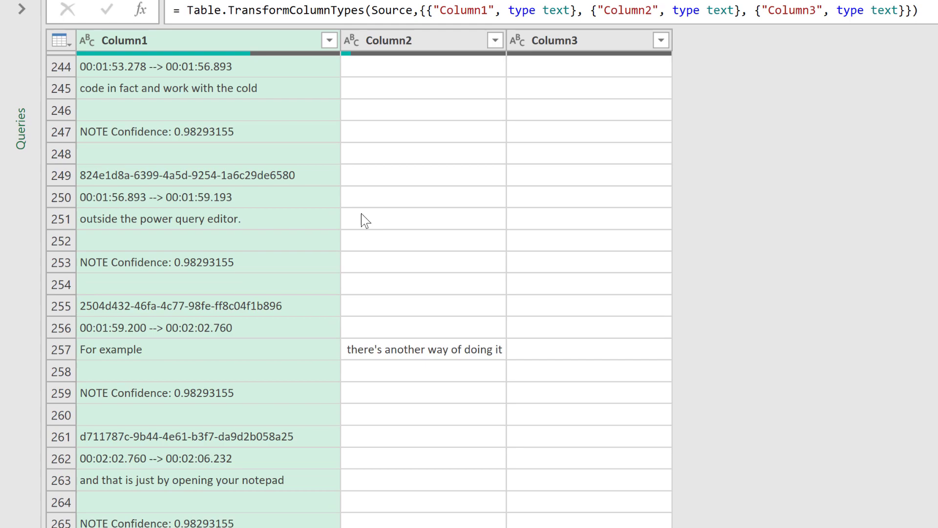
{"action": "scroll", "coordinate": [562, 339], "scroll_direction": "down", "scroll_amount": 3}
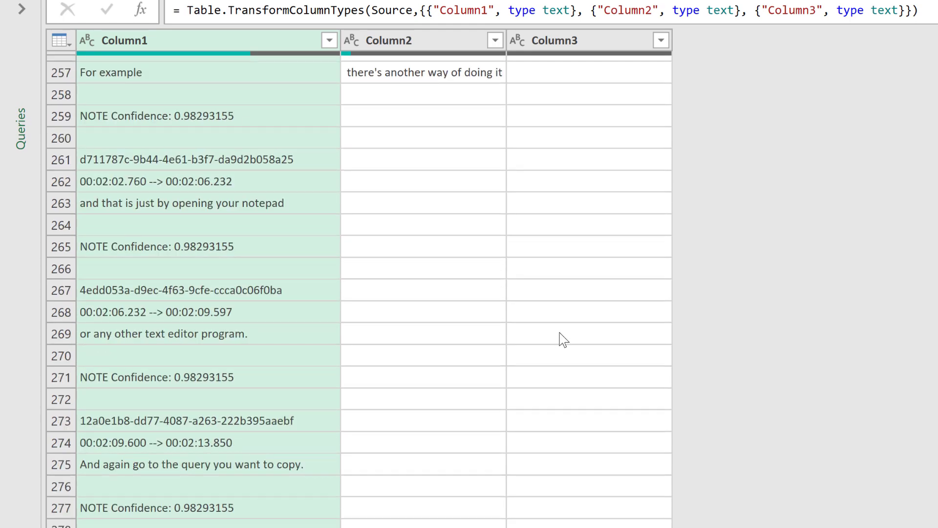
{"action": "scroll", "coordinate": [562, 338], "scroll_direction": "down", "scroll_amount": 8}
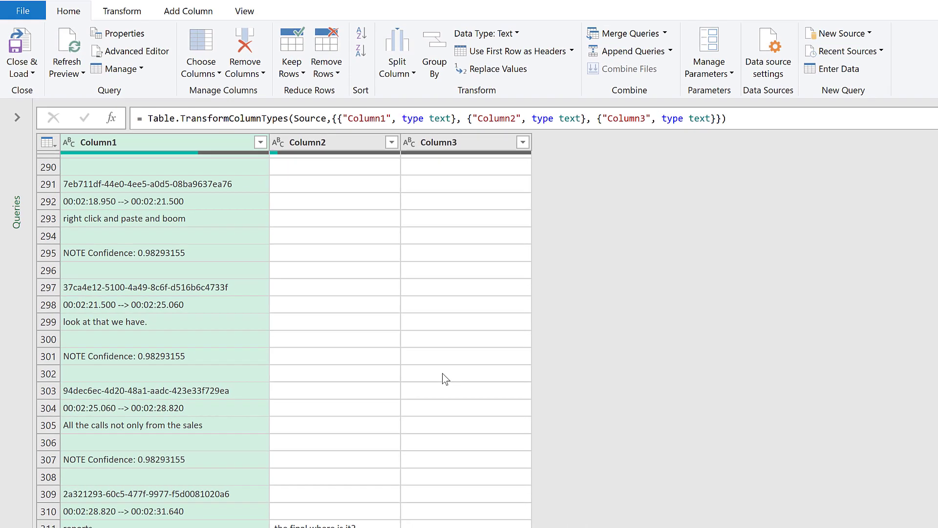
{"action": "scroll", "coordinate": [442, 374], "scroll_direction": "down", "scroll_amount": 3}
{"action": "scroll", "coordinate": [428, 378], "scroll_direction": "down", "scroll_amount": 5}
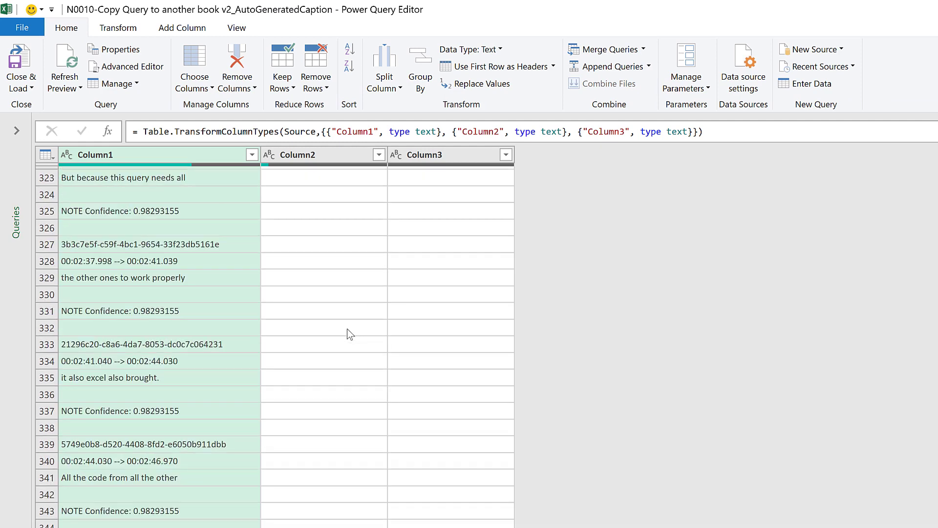
{"action": "scroll", "coordinate": [347, 329], "scroll_direction": "down", "scroll_amount": 12}
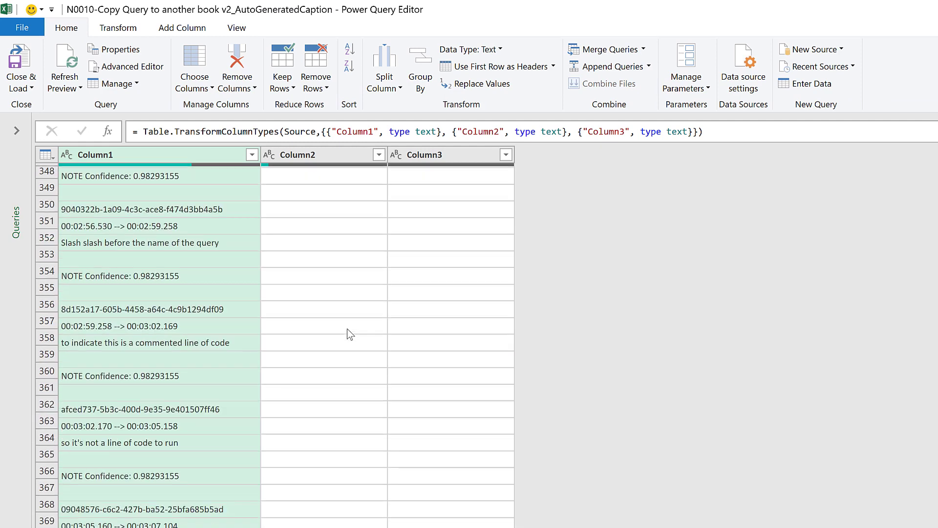
{"action": "scroll", "coordinate": [347, 329], "scroll_direction": "down", "scroll_amount": 9}
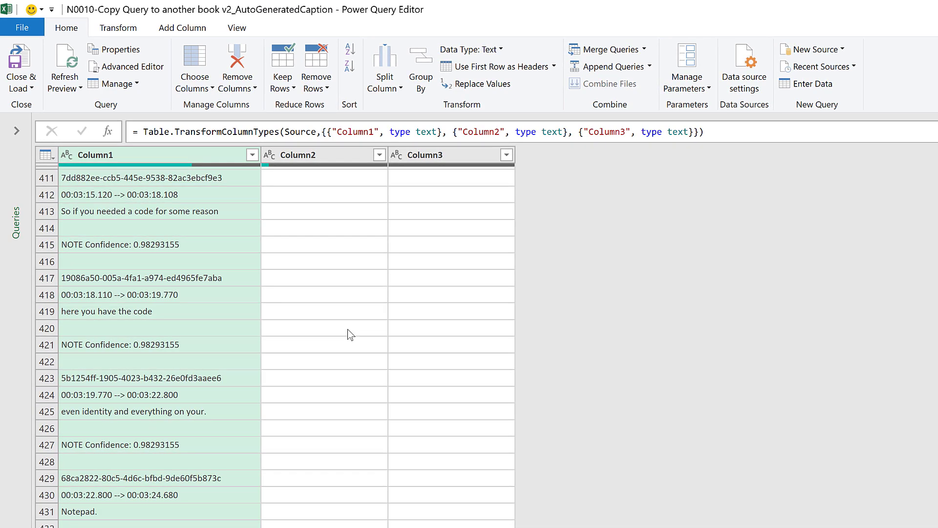
{"action": "scroll", "coordinate": [348, 330], "scroll_direction": "up", "scroll_amount": 16}
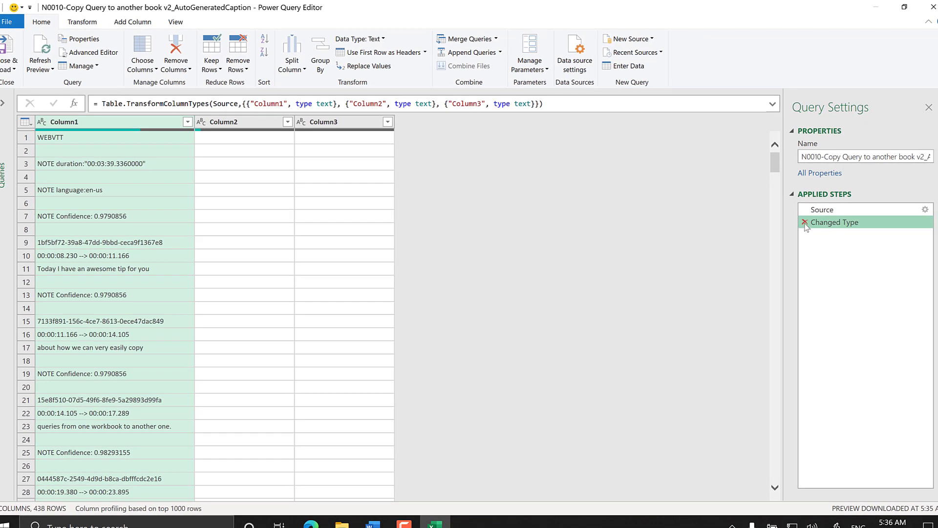
Step: Delete the Changed Type step from Applied Steps so only Source remains
{"action": "left_click", "coordinate": [804, 222]}
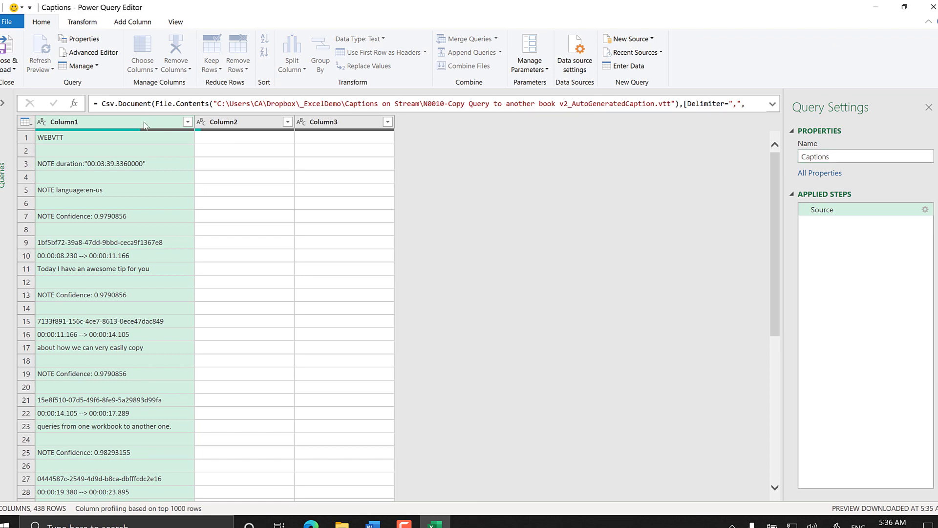
Step: Merge Column1, Column2 and Column3 with a Space separator into a column named Merged
{"action": "left_click", "coordinate": [315, 122], "text": "shift"}
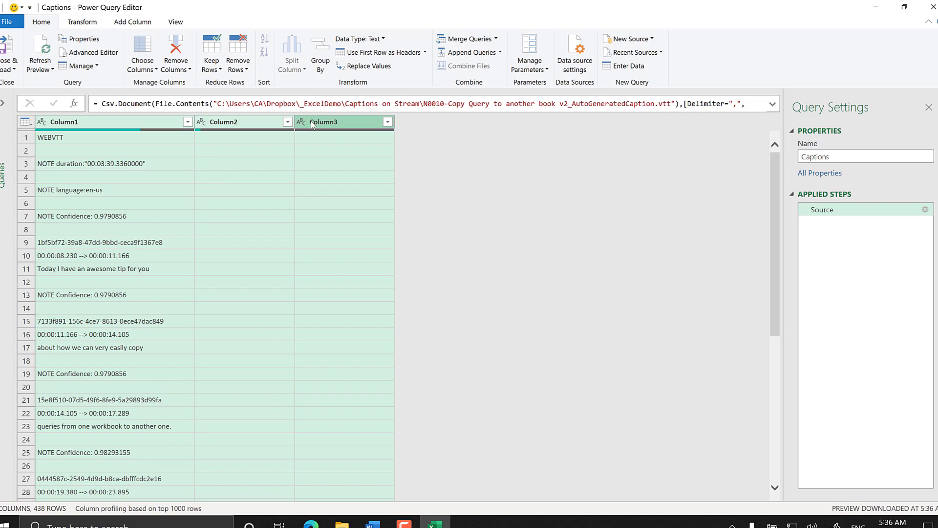
{"action": "left_click", "coordinate": [87, 25]}
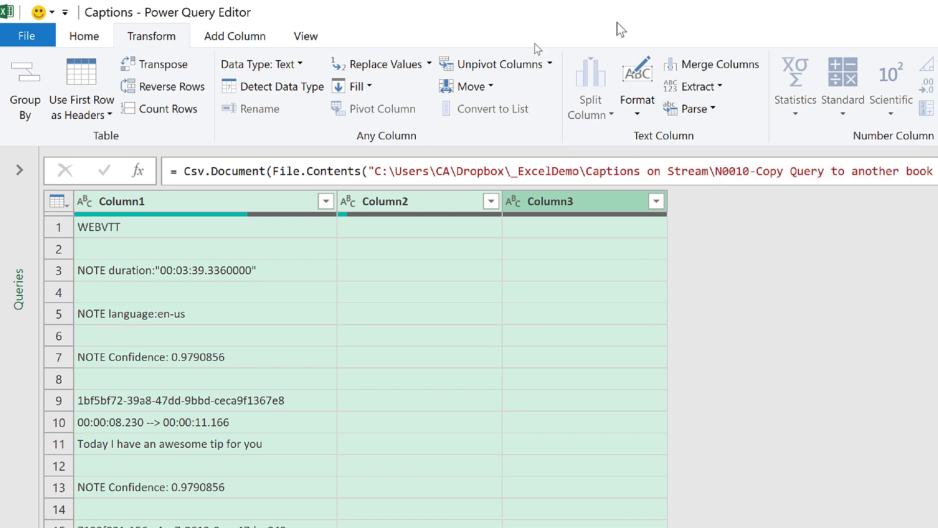
{"action": "left_click", "coordinate": [719, 69]}
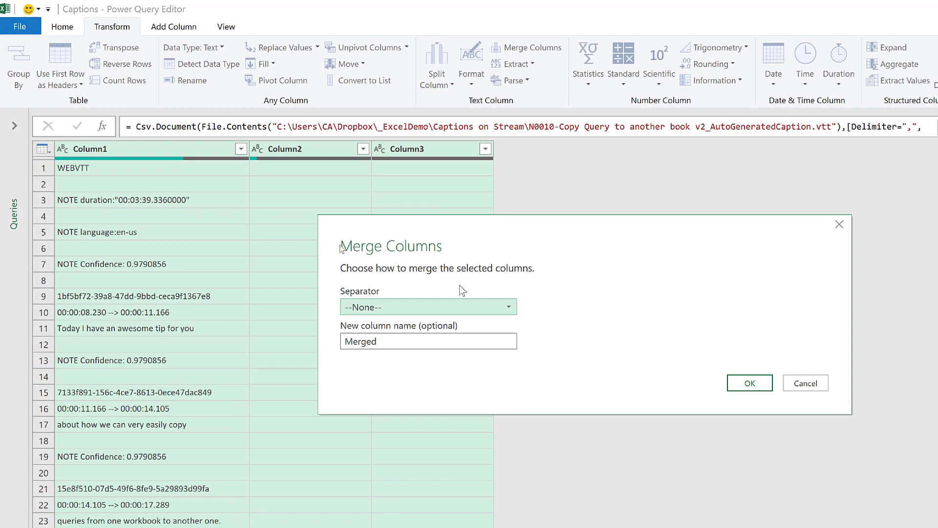
{"action": "left_click", "coordinate": [423, 306]}
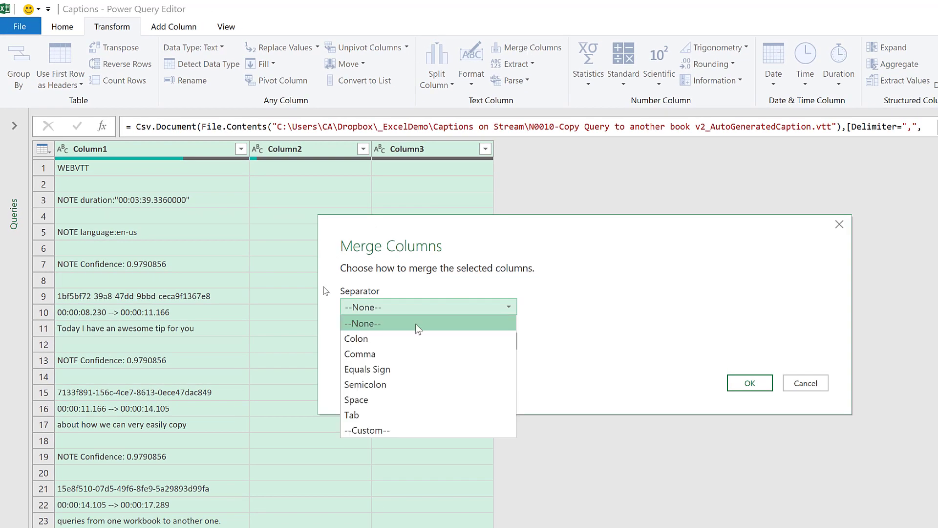
{"action": "left_click", "coordinate": [400, 399]}
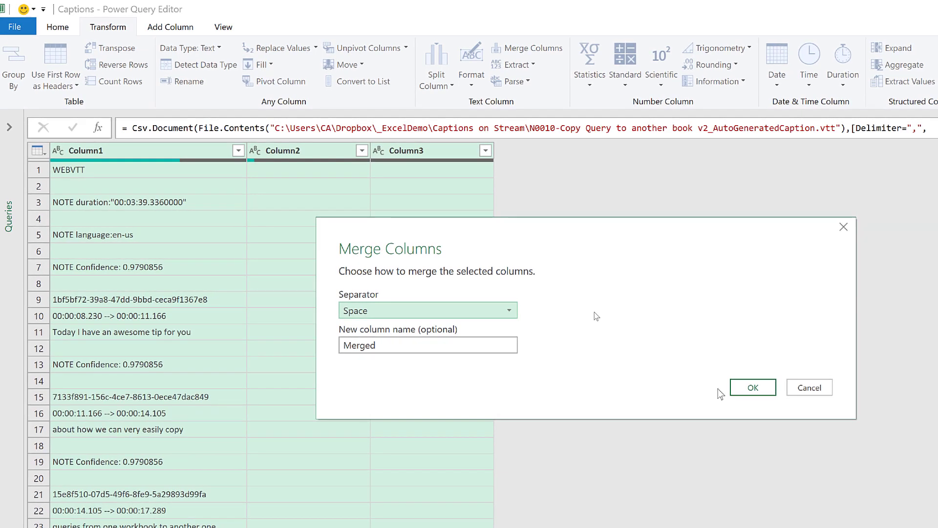
{"action": "left_click", "coordinate": [748, 393]}
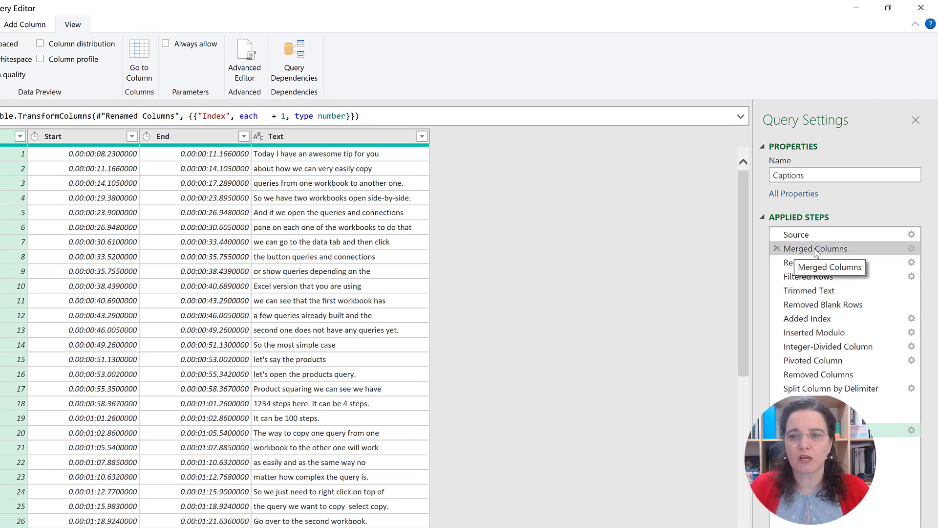
Step: Inspect the Merged Columns formula and compare it with the raw Source step data
{"action": "left_click", "coordinate": [813, 249]}
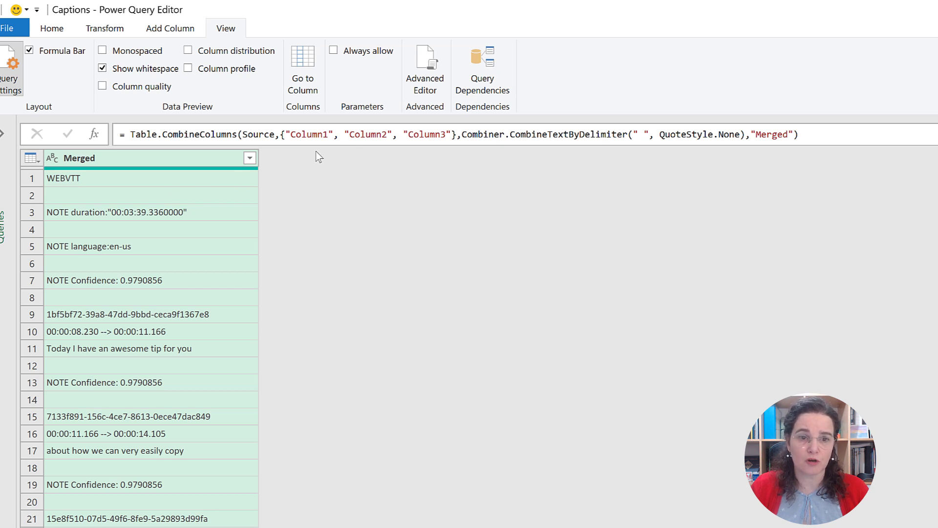
{"action": "left_click_drag", "start_coordinate": [287, 134], "coordinate": [452, 134]}
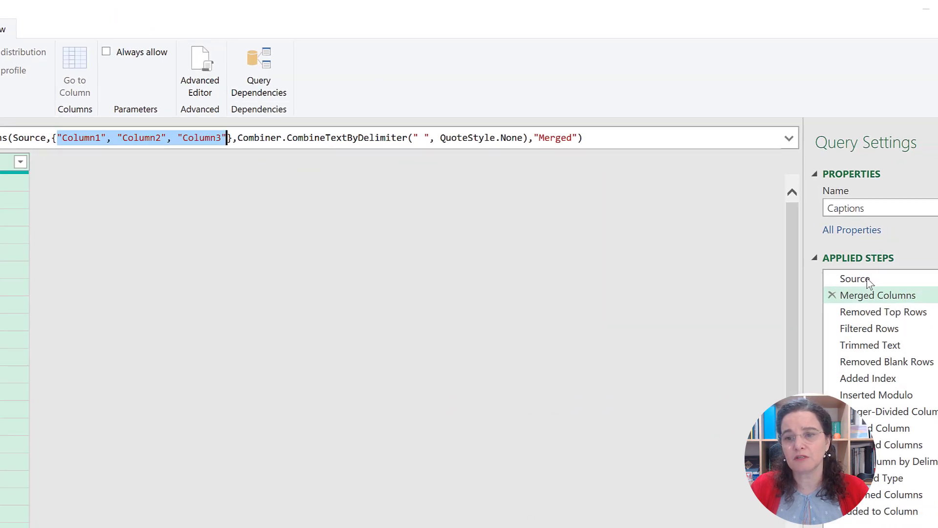
{"action": "left_click", "coordinate": [788, 268]}
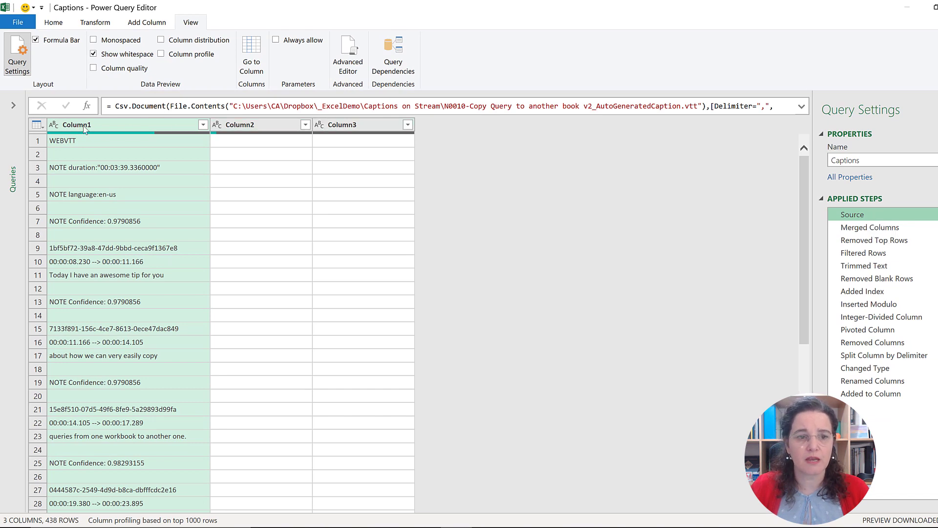
{"action": "left_click", "coordinate": [837, 229]}
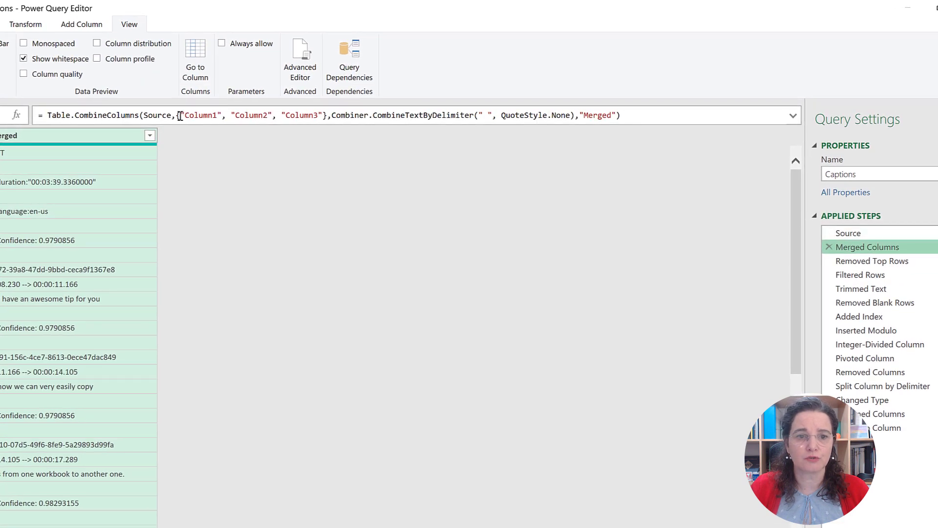
Step: Highlight the hard-coded {"Column1", "Column2", "Column3"} list in the merge formula
{"action": "left_click_drag", "start_coordinate": [183, 116], "coordinate": [323, 116]}
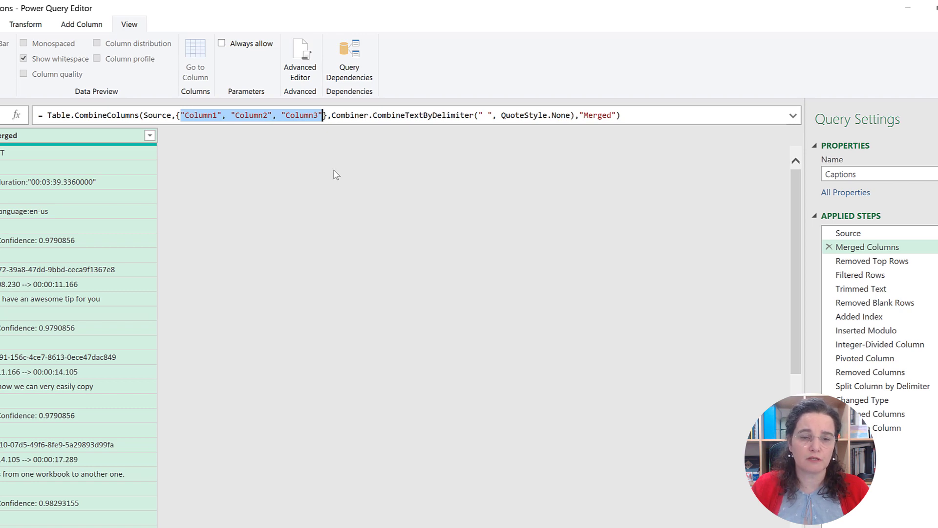
{"action": "mouse_move", "coordinate": [335, 112]}
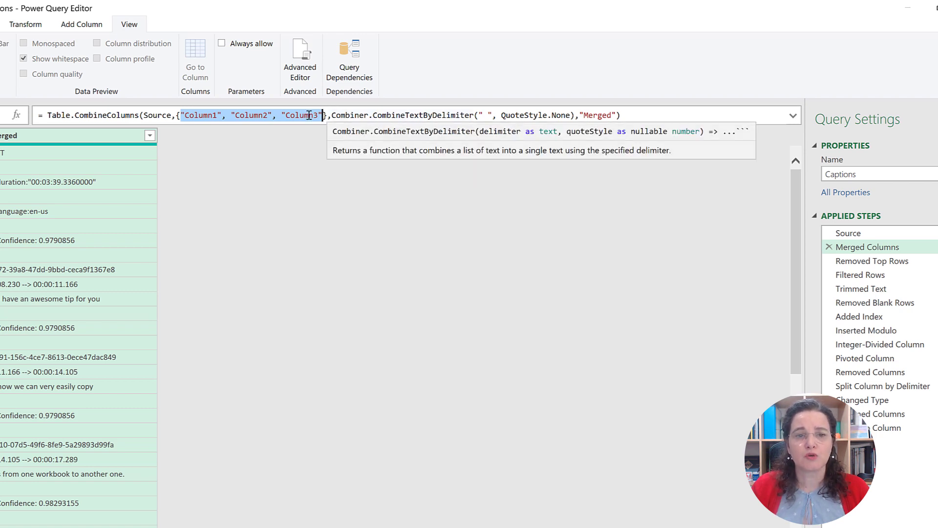
{"action": "left_click", "coordinate": [327, 115]}
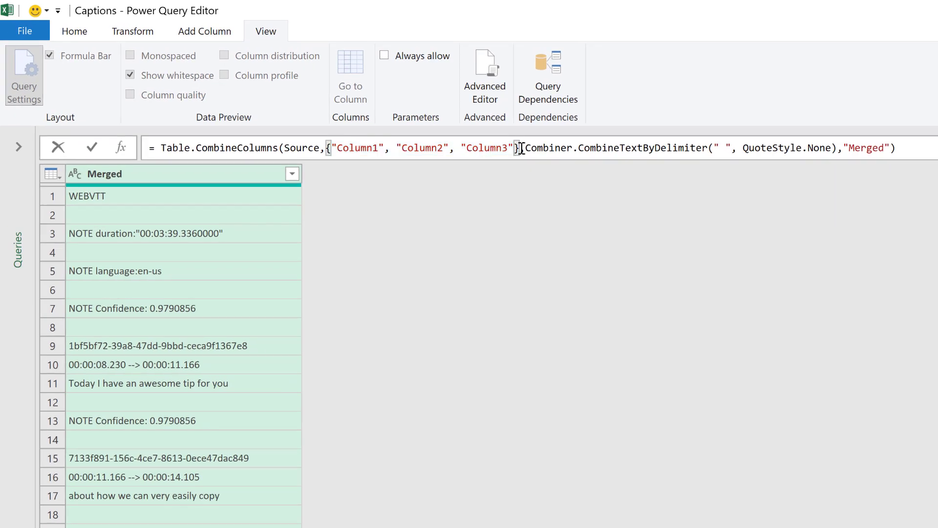
{"action": "left_click", "coordinate": [325, 148]}
{"action": "left_click_drag", "start_coordinate": [351, 148], "coordinate": [521, 148]}
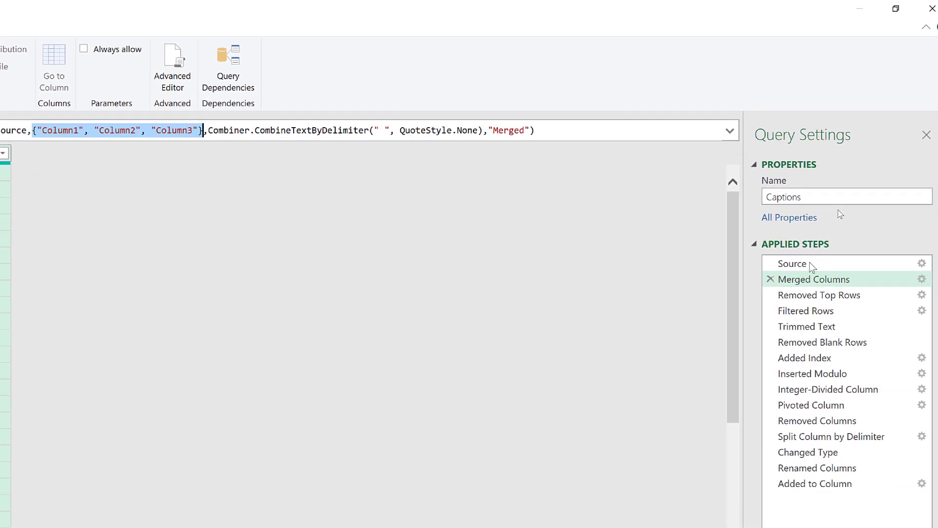
{"action": "key", "text": "Escape"}
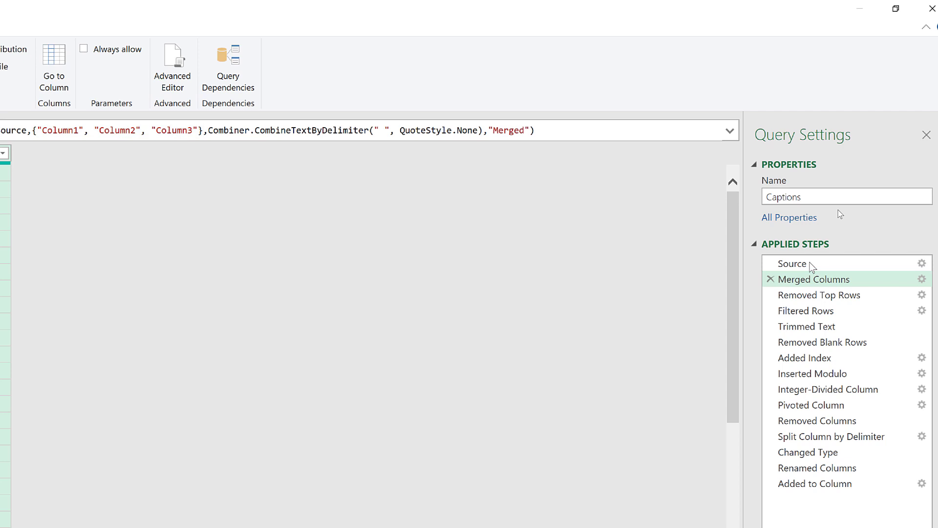
{"action": "left_click", "coordinate": [812, 267]}
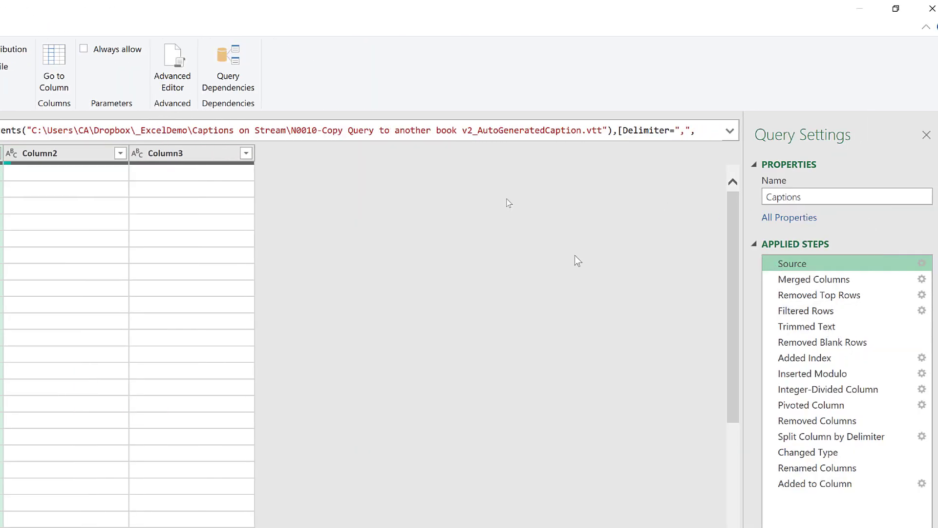
{"action": "left_click", "coordinate": [826, 282]}
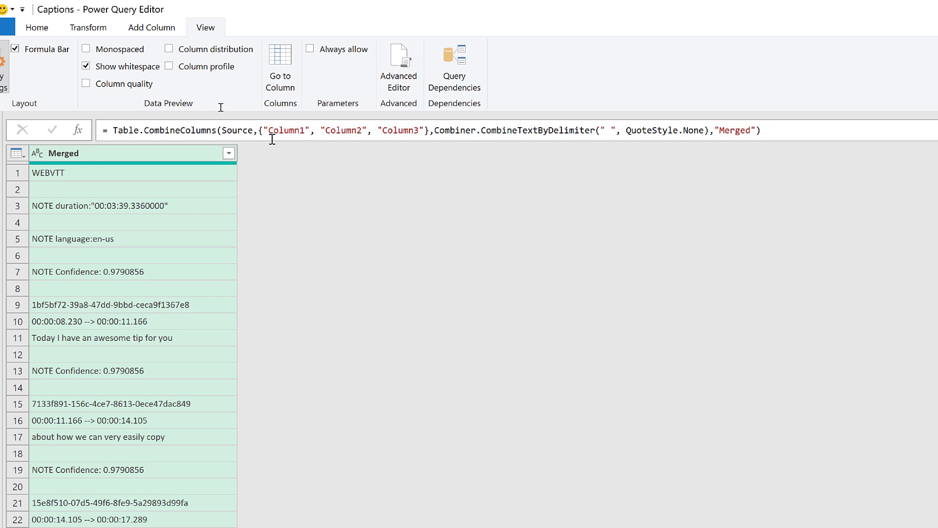
{"action": "left_click_drag", "start_coordinate": [279, 138], "coordinate": [504, 148]}
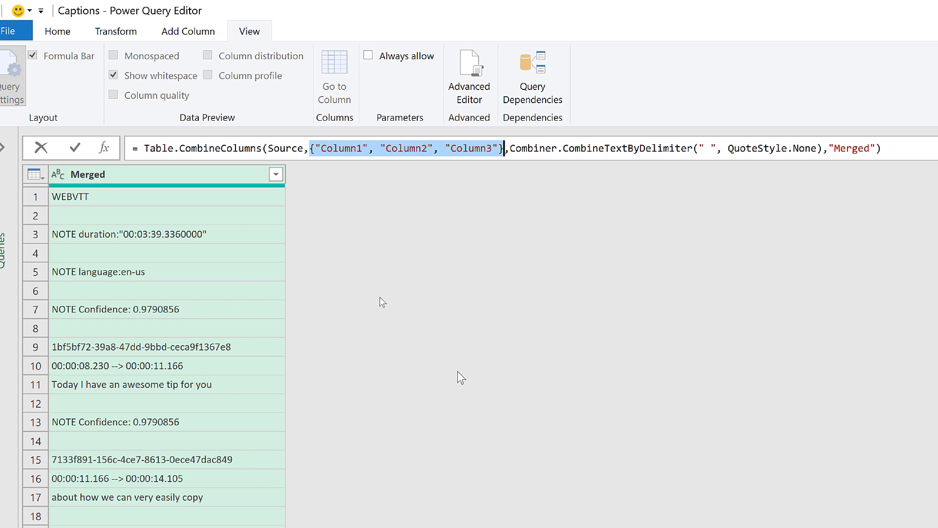
Step: Delete the Column1–Column3 list and type Table.ColumnNames(Source) in its place using IntelliSense
{"action": "key", "text": "Delete"}
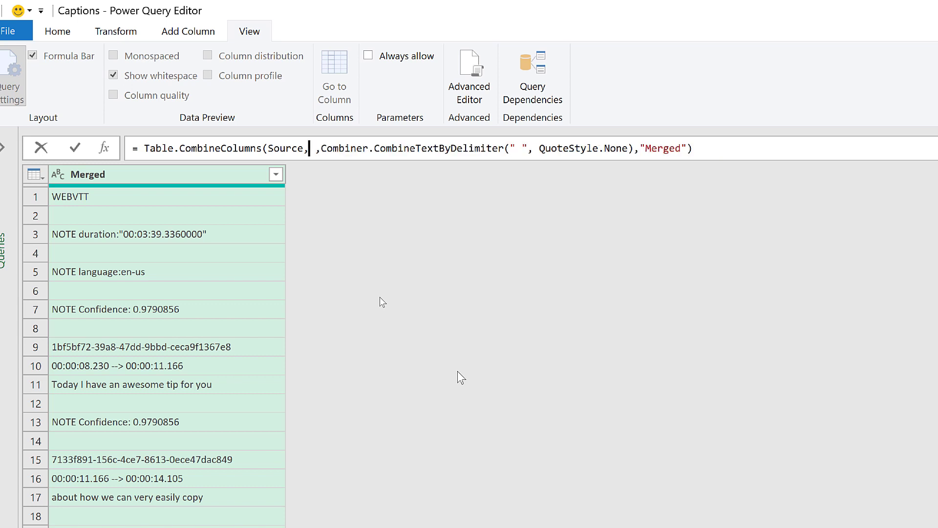
{"action": "type", "text": "Ta"}
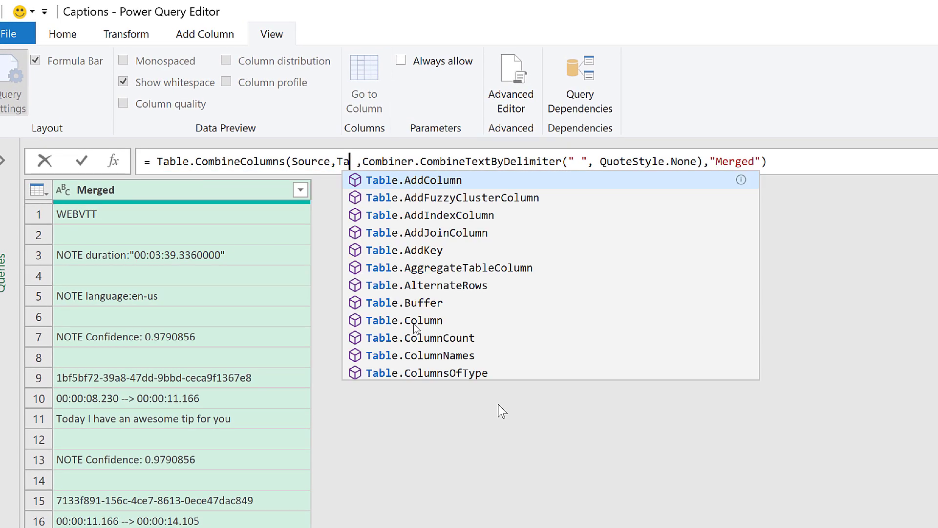
{"action": "type", "text": "ble.C"}
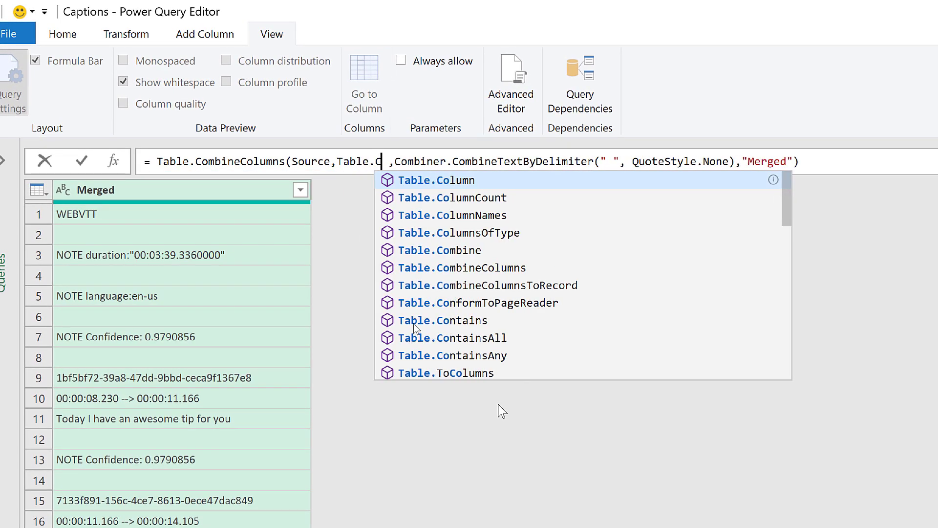
{"action": "type", "text": "ombineColumn"}
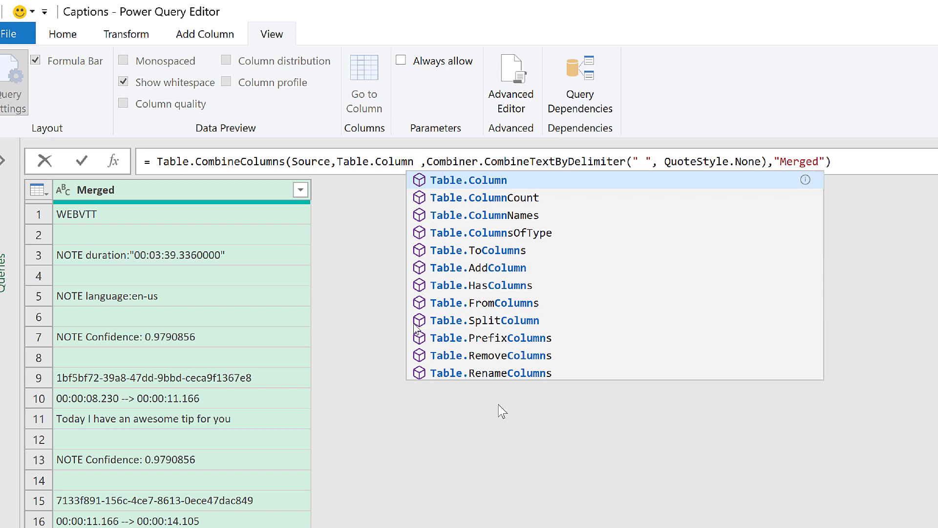
{"action": "key", "text": "Down"}
{"action": "key", "text": "Down"}
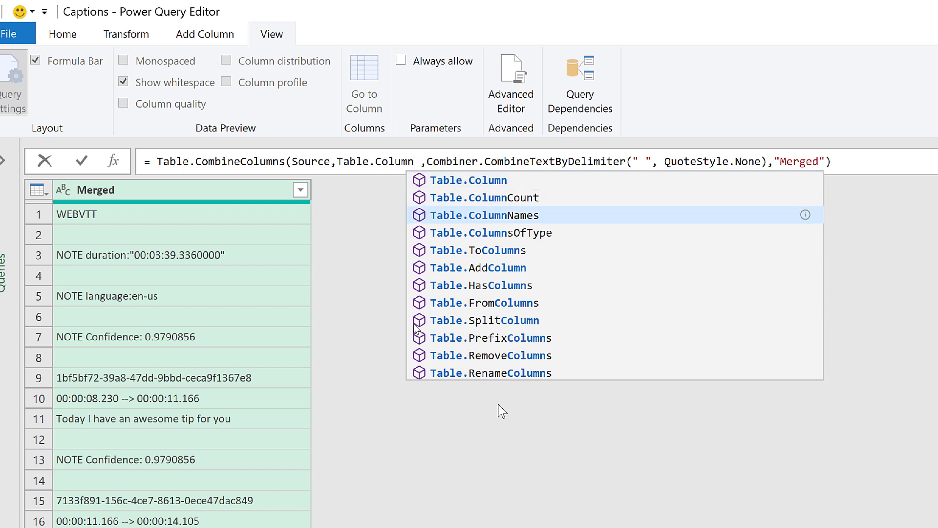
{"action": "key", "text": "Tab"}
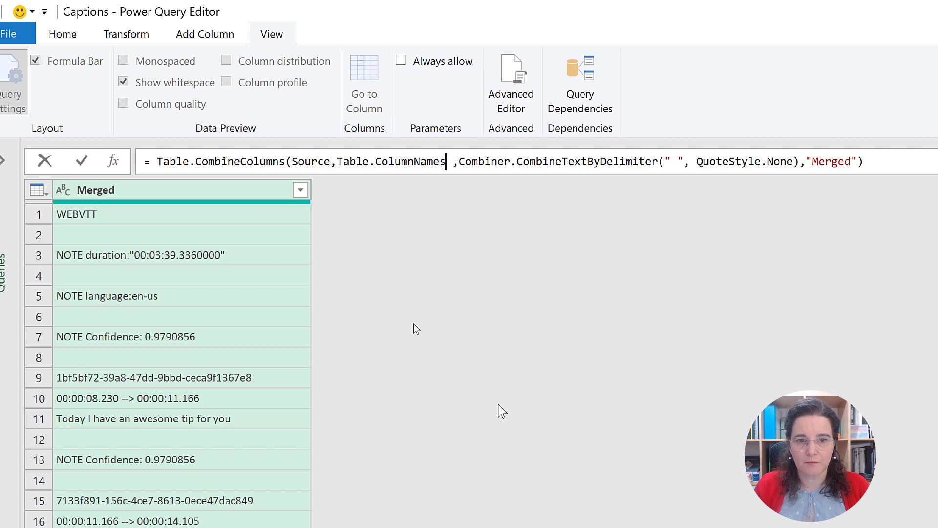
{"action": "type", "text": "("}
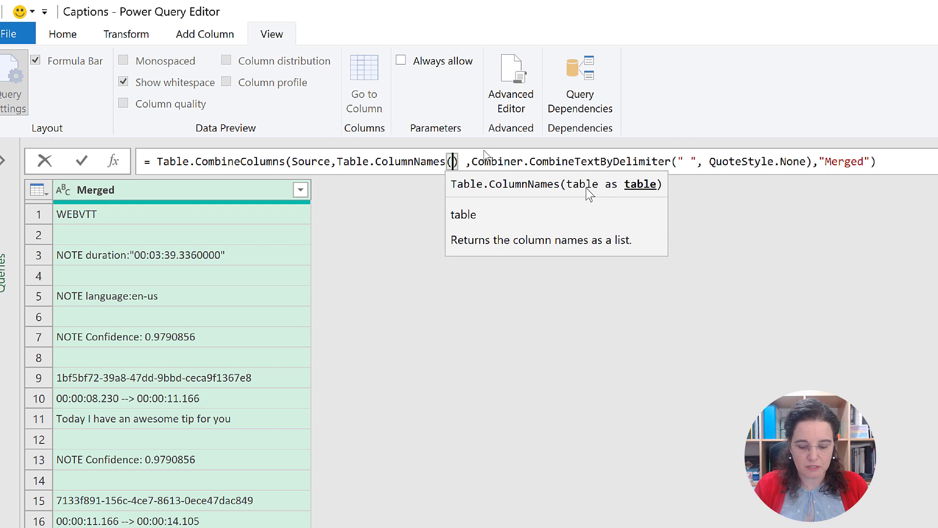
{"action": "type", "text": "Source"}
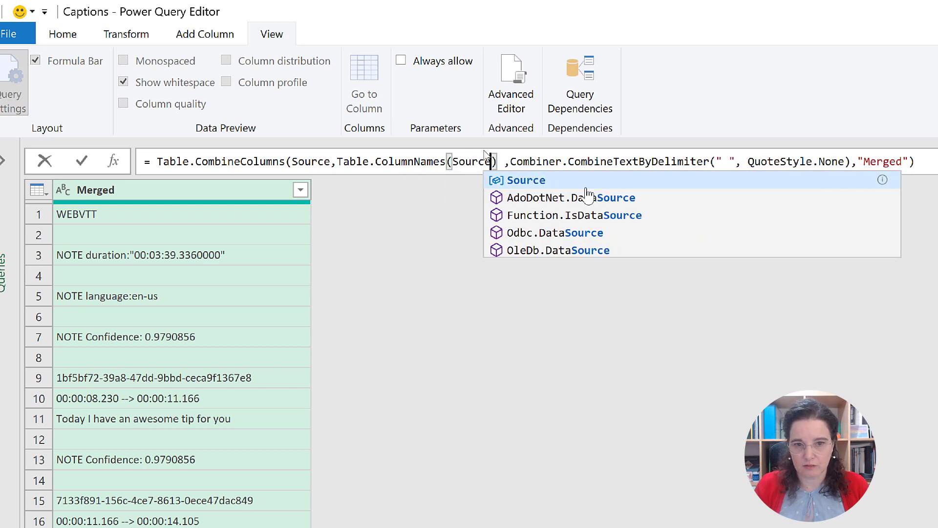
{"action": "key", "text": "Escape"}
{"action": "key", "text": "Right"}
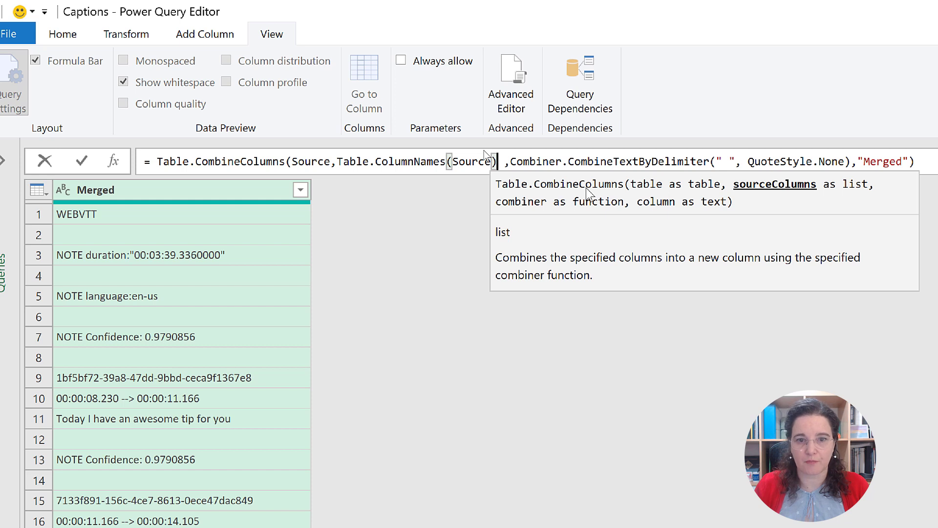
{"action": "key", "text": "Right"}
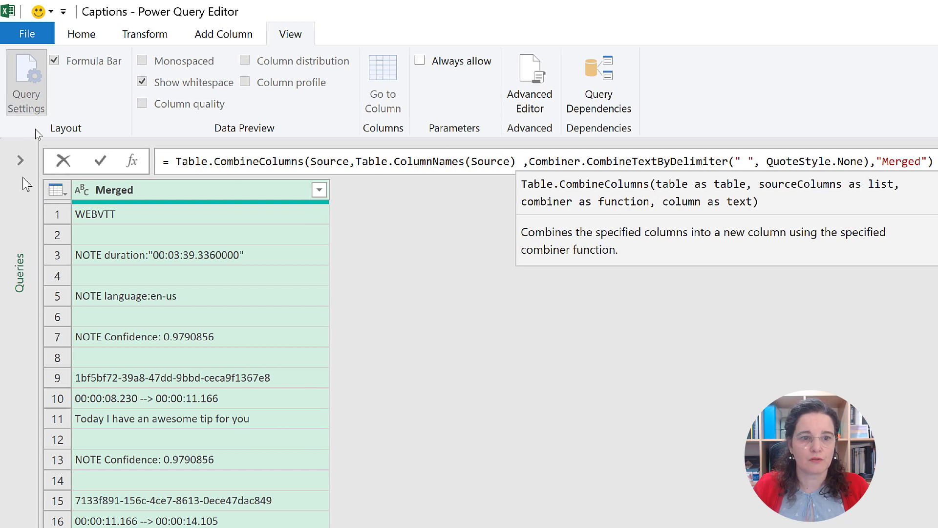
Step: Commit the edited formula, then highlight Table.ColumnNames(Source) to view its tooltip
{"action": "left_click", "coordinate": [100, 162]}
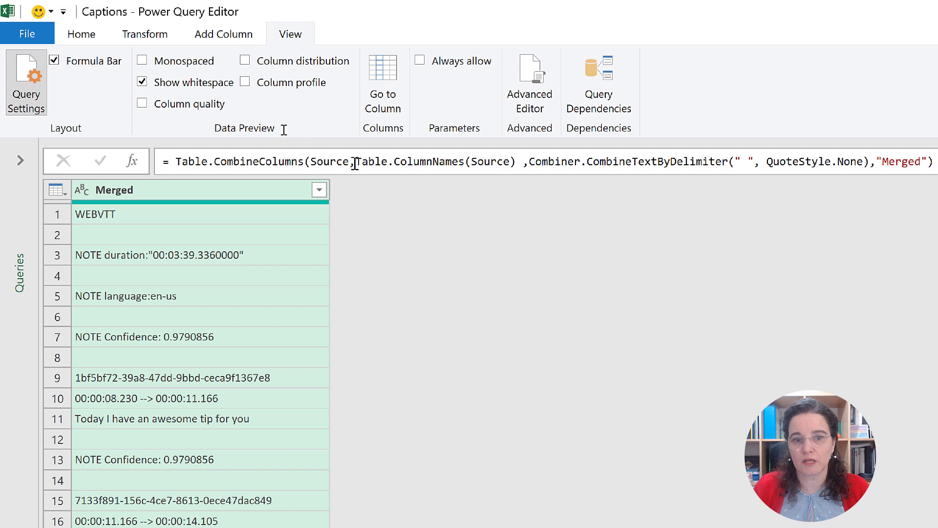
{"action": "left_click_drag", "start_coordinate": [356, 161], "coordinate": [518, 161]}
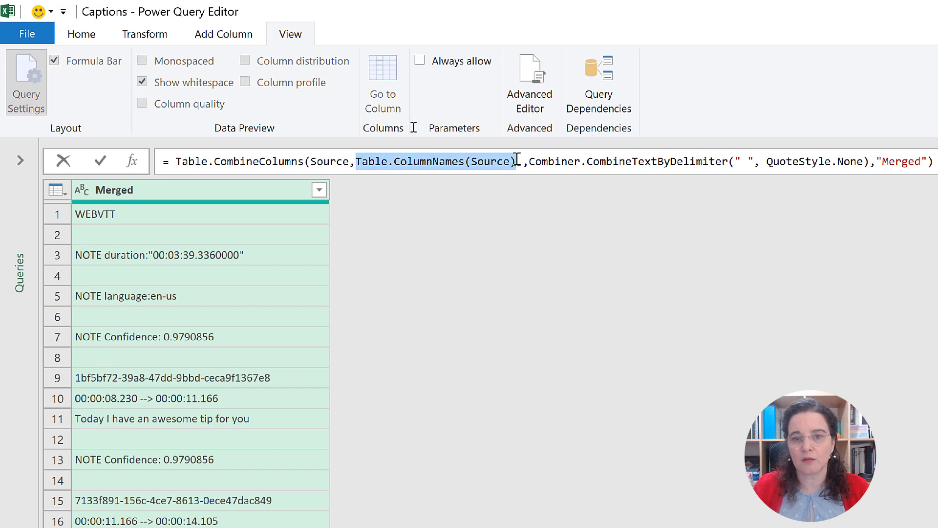
{"action": "mouse_move", "coordinate": [425, 168]}
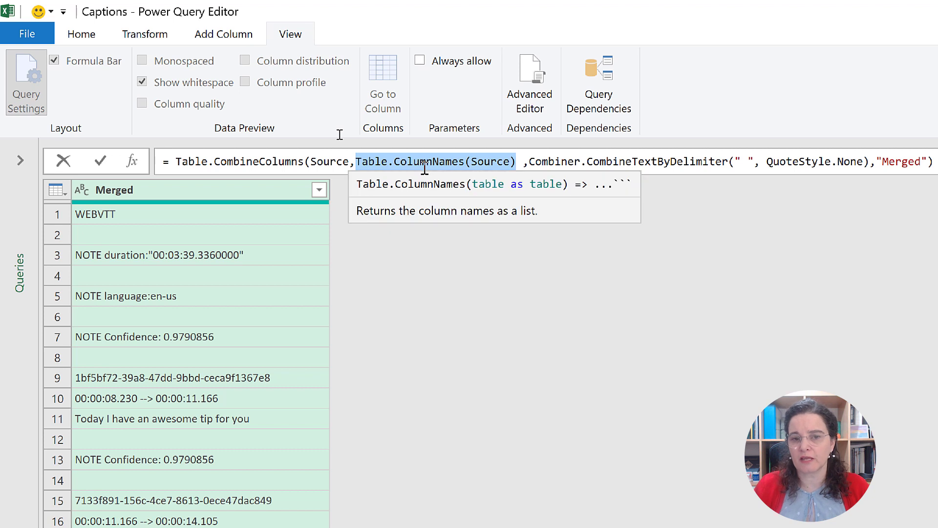